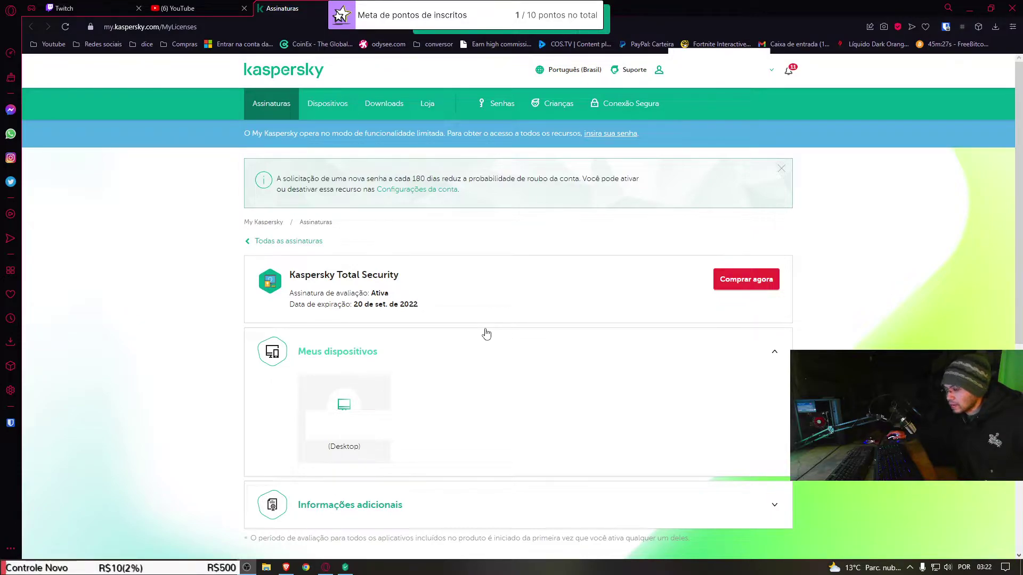
# Add the activation code for the new subscription to the My Kaspersky account.
pyautogui.scroll(-5, 486, 334)
pyautogui.scroll(-1, 373, 334)
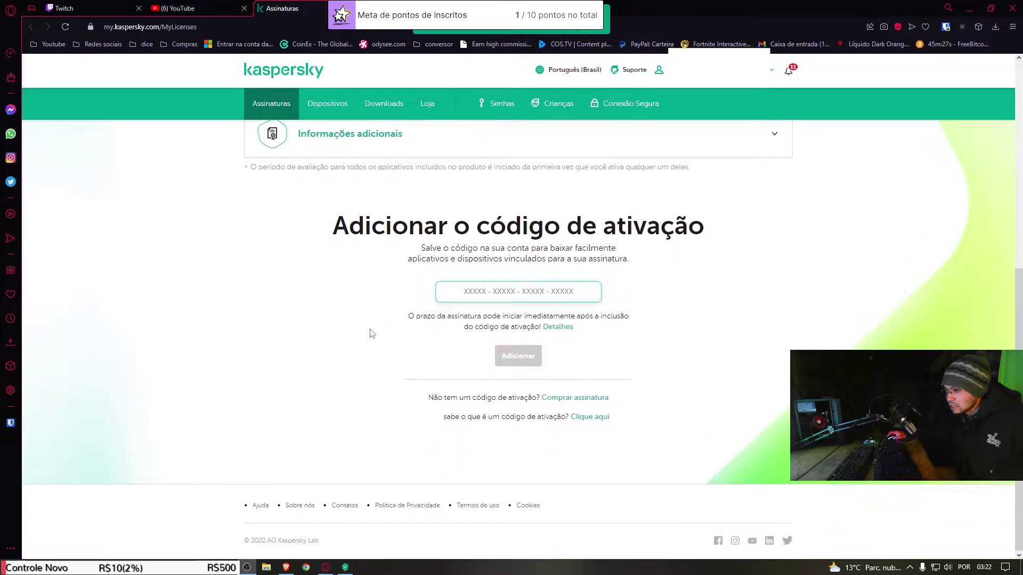
pyautogui.click(468, 291)
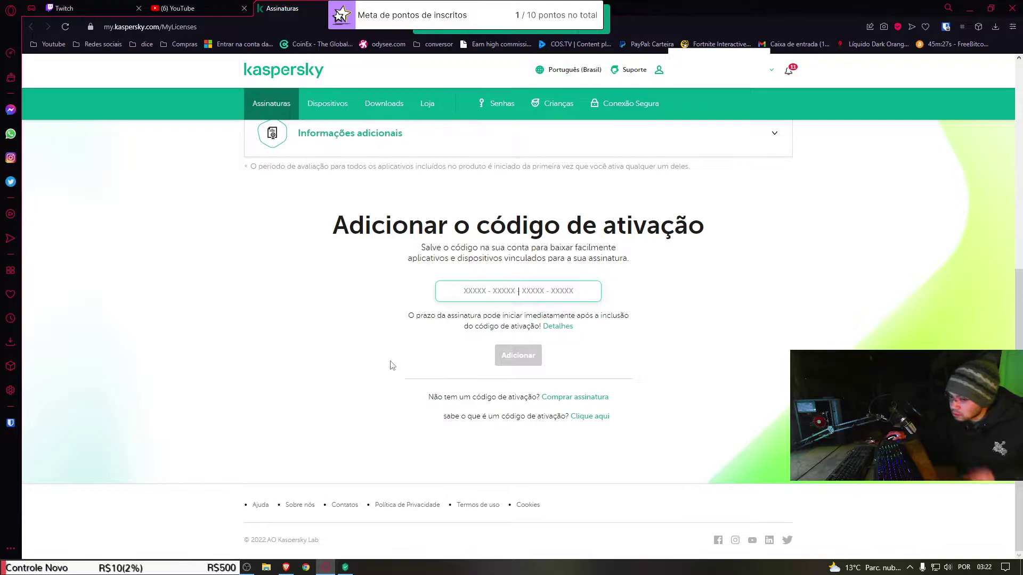
pyautogui.hotkey('ctrl', 'v')
pyautogui.press('Return')
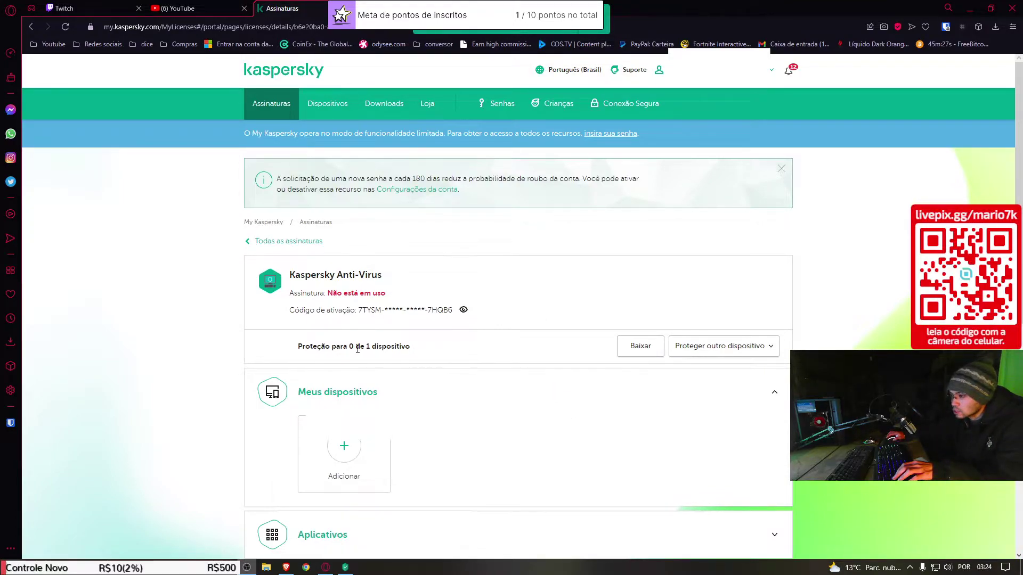
# Download the Kaspersky Anti-Virus installer for Windows and save it as startup.exe in the pngs folder on drive D.
pyautogui.click(688, 350)
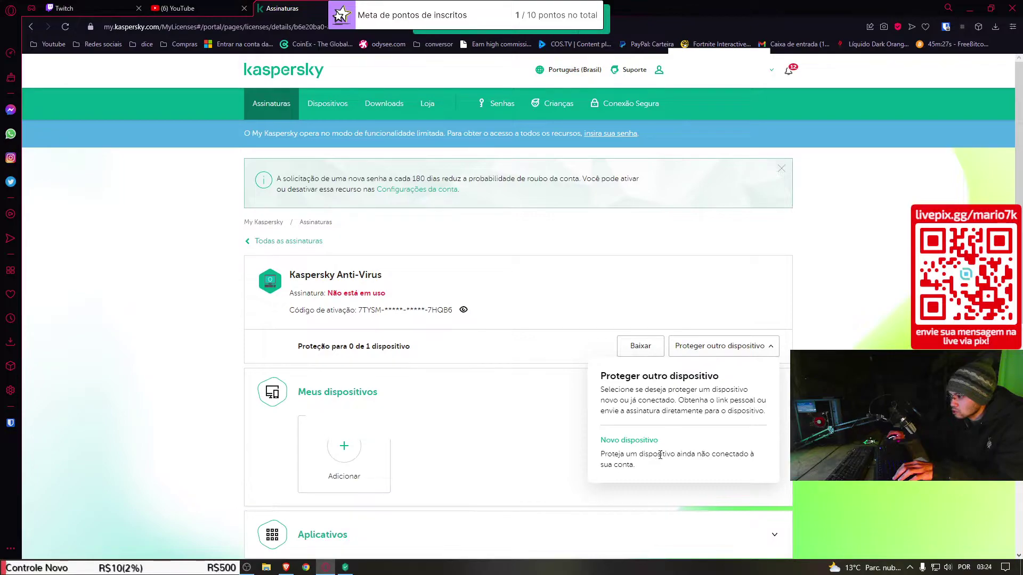
pyautogui.click(513, 426)
pyautogui.scroll(-2, 436, 378)
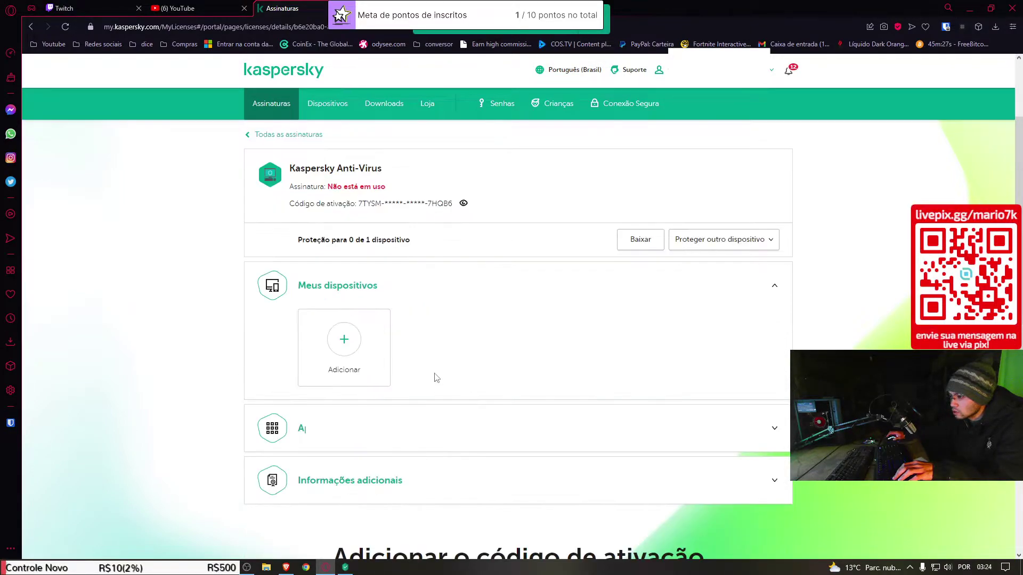
pyautogui.click(367, 362)
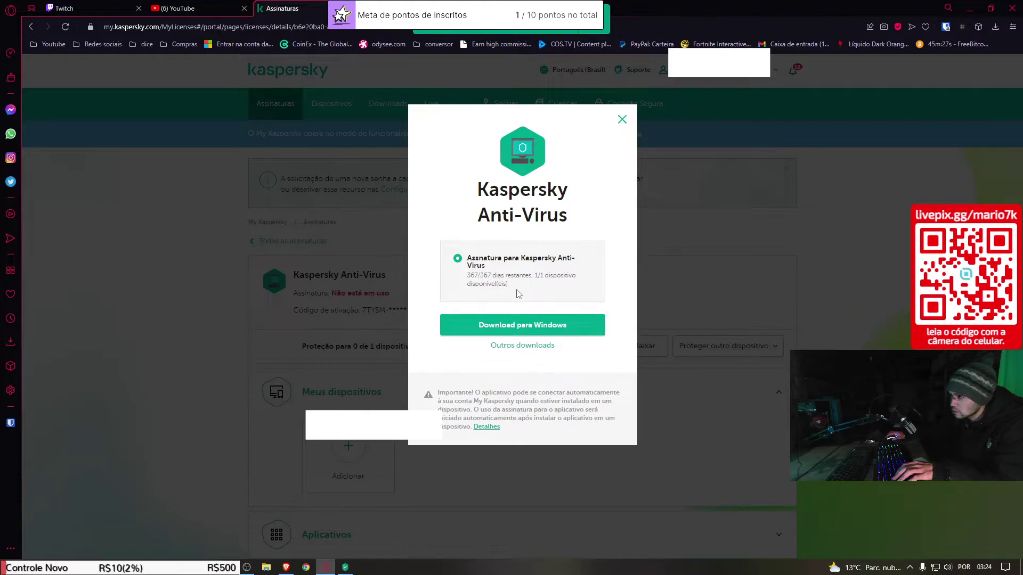
pyautogui.click(533, 328)
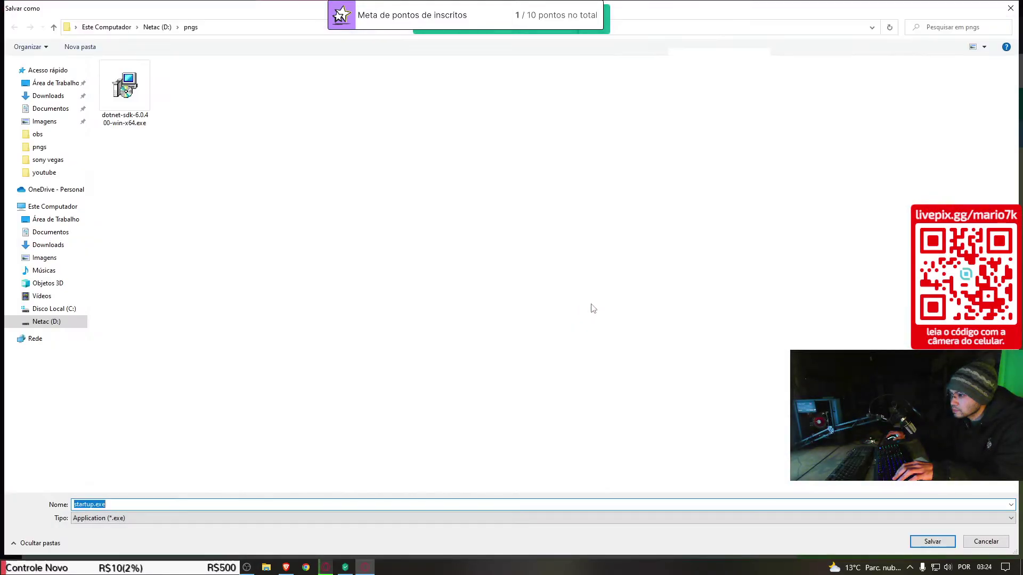
pyautogui.click(932, 541)
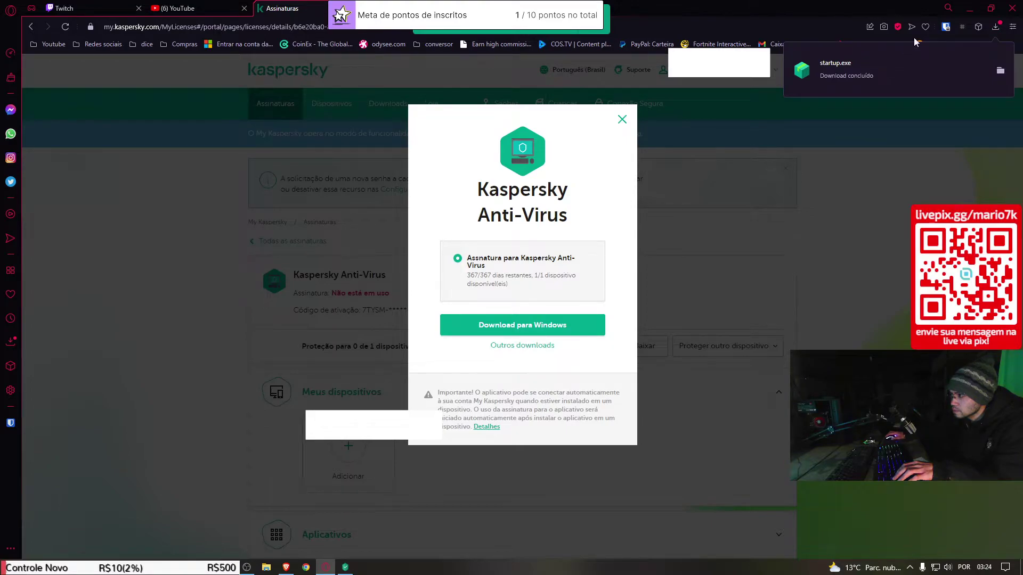
# Launch the downloaded installer and accept the End User License Agreement together with the privacy policy.
pyautogui.rightClick(755, 259)
pyautogui.click(845, 222)
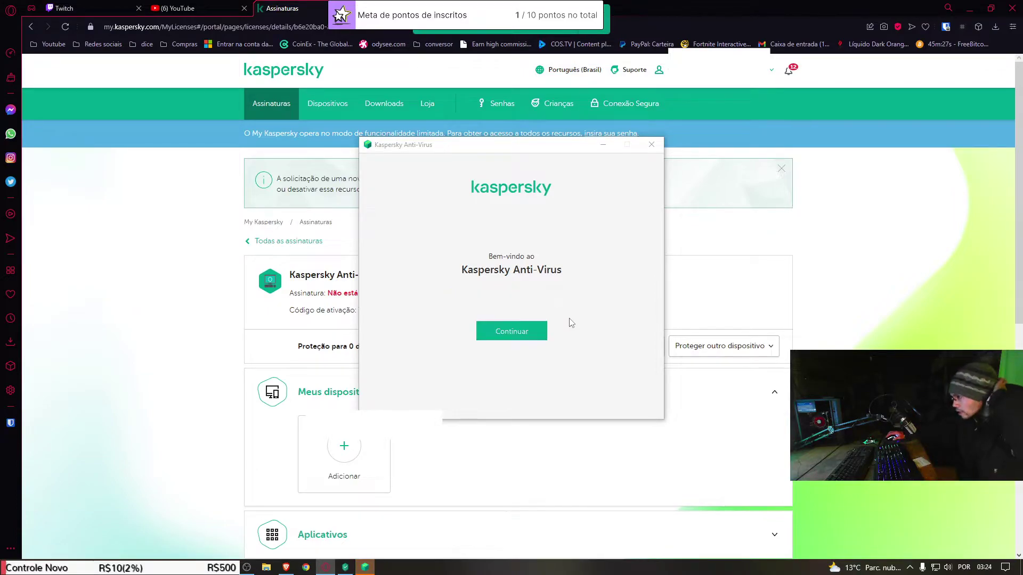
pyautogui.click(521, 335)
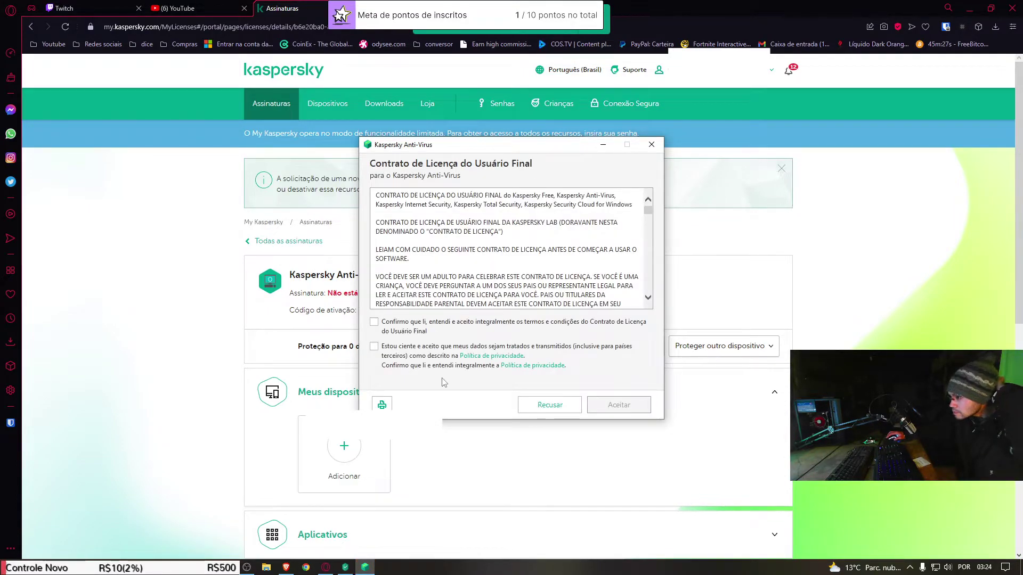
pyautogui.click(375, 323)
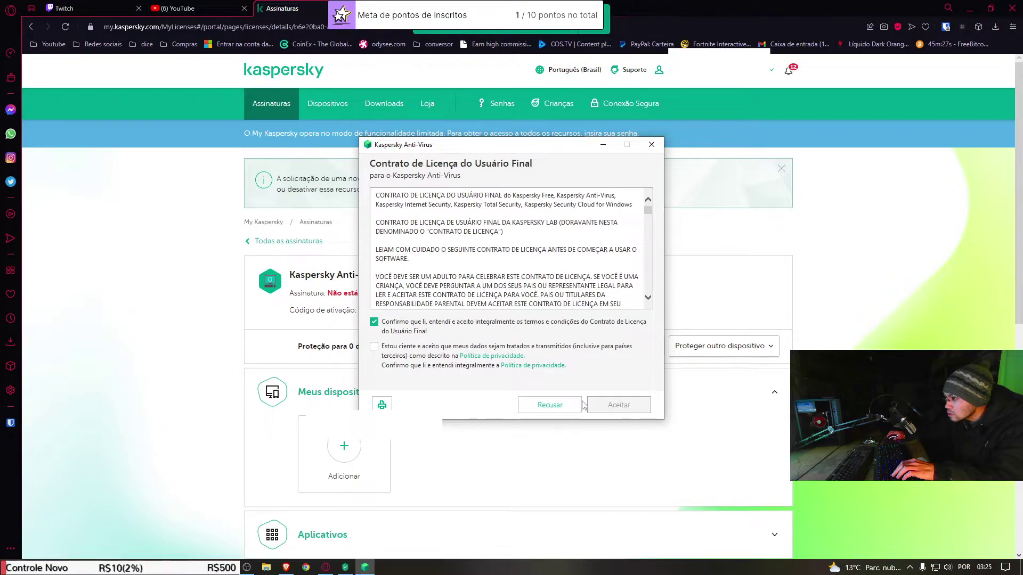
pyautogui.click(395, 354)
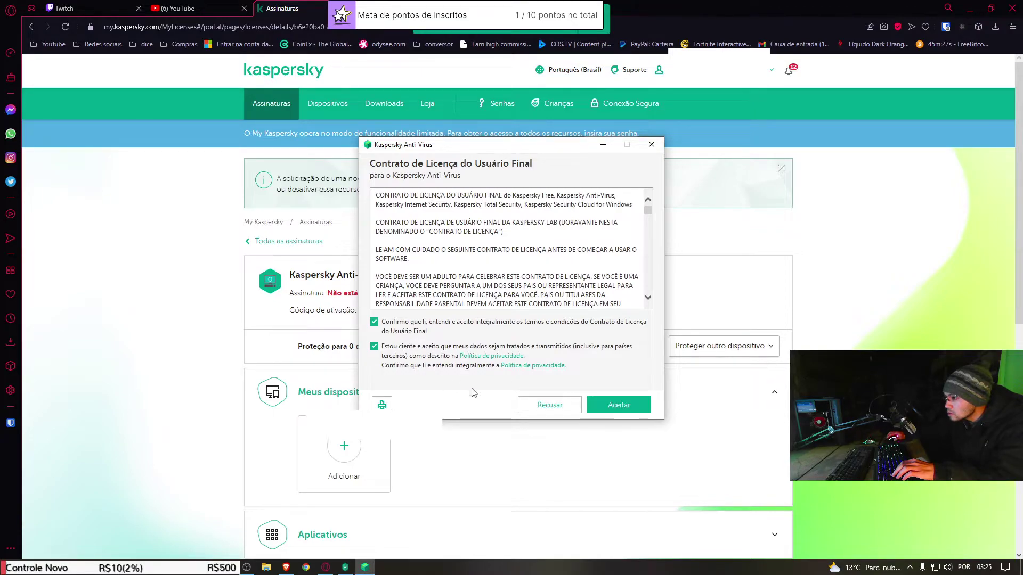
pyautogui.click(612, 406)
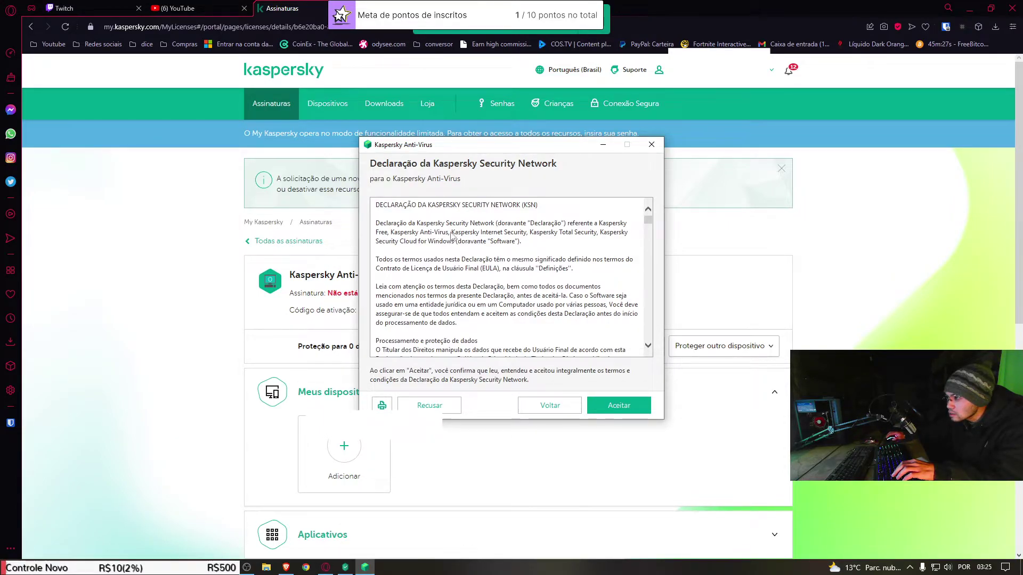
# Decline the Kaspersky Security Network and marketing data statements, and start installing Kaspersky Anti-Virus.
pyautogui.click(434, 406)
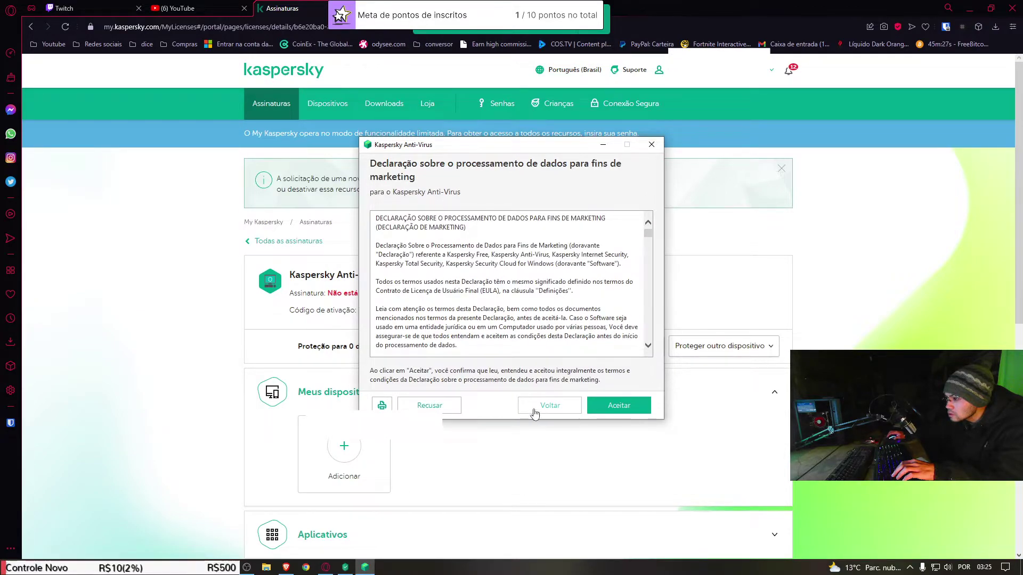
pyautogui.click(450, 405)
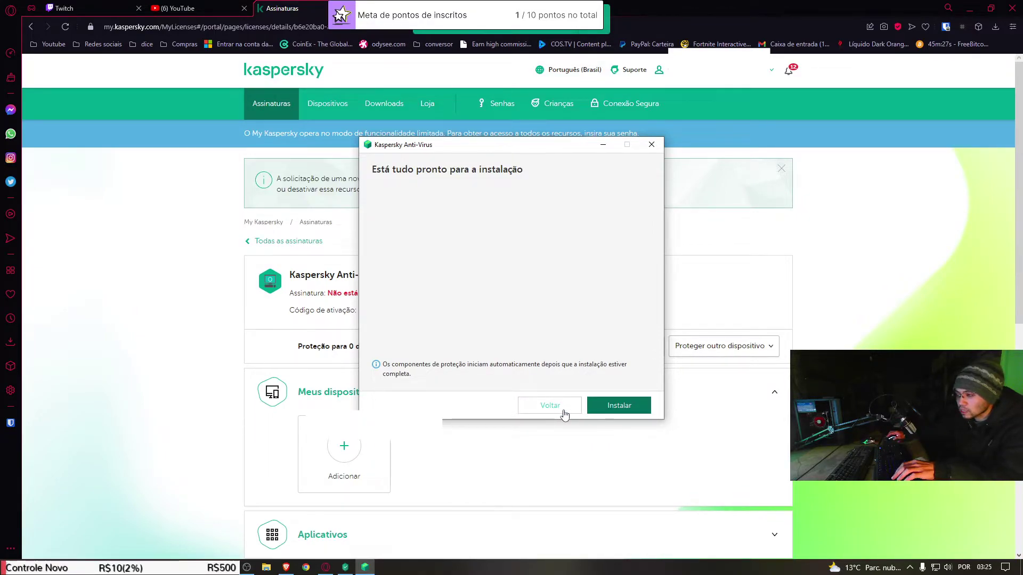
pyautogui.click(618, 406)
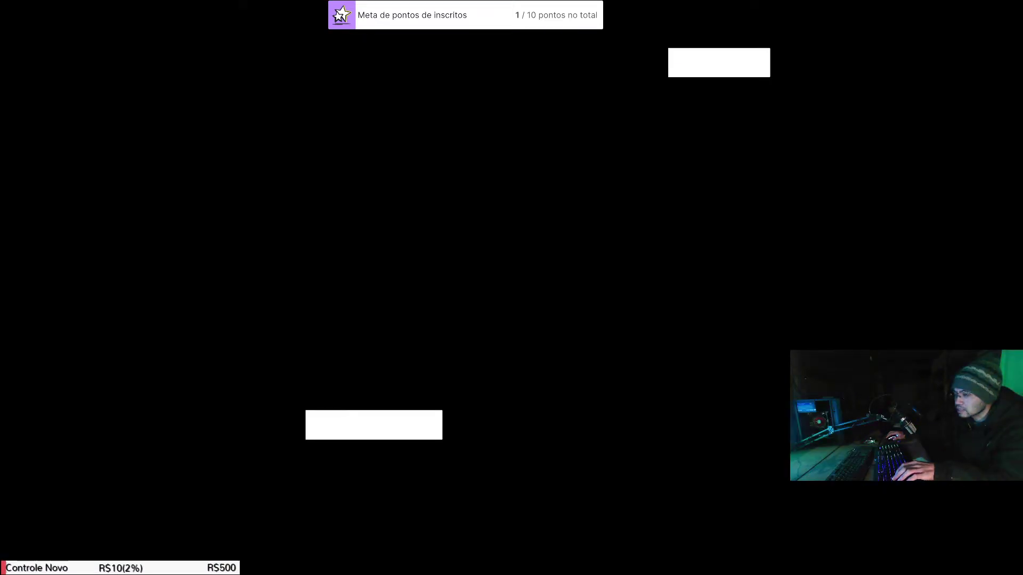
pyautogui.click(553, 372)
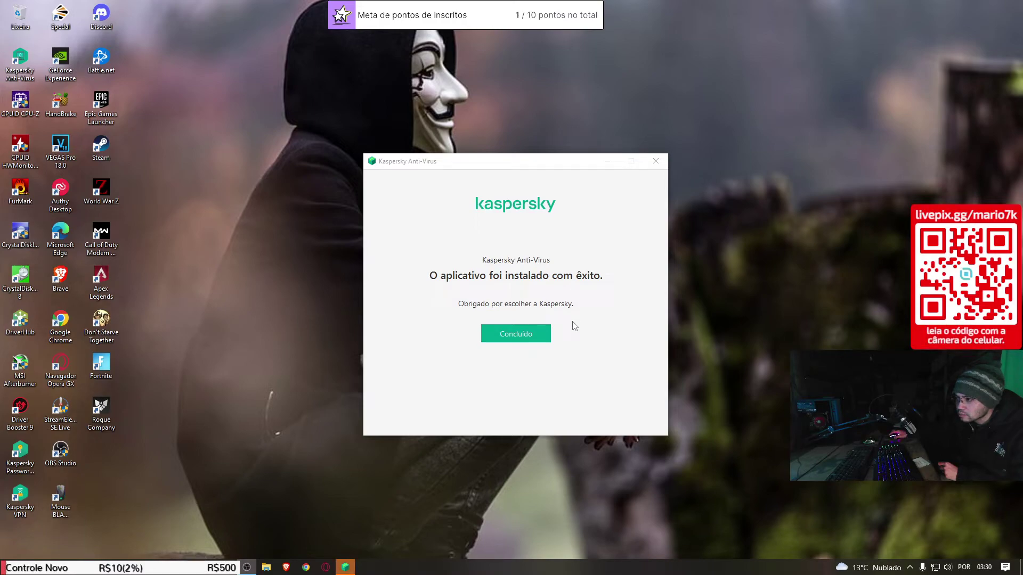
# Finish the setup without the feature tour, and accept the web portal data processing statement to connect the application.
pyautogui.click(514, 340)
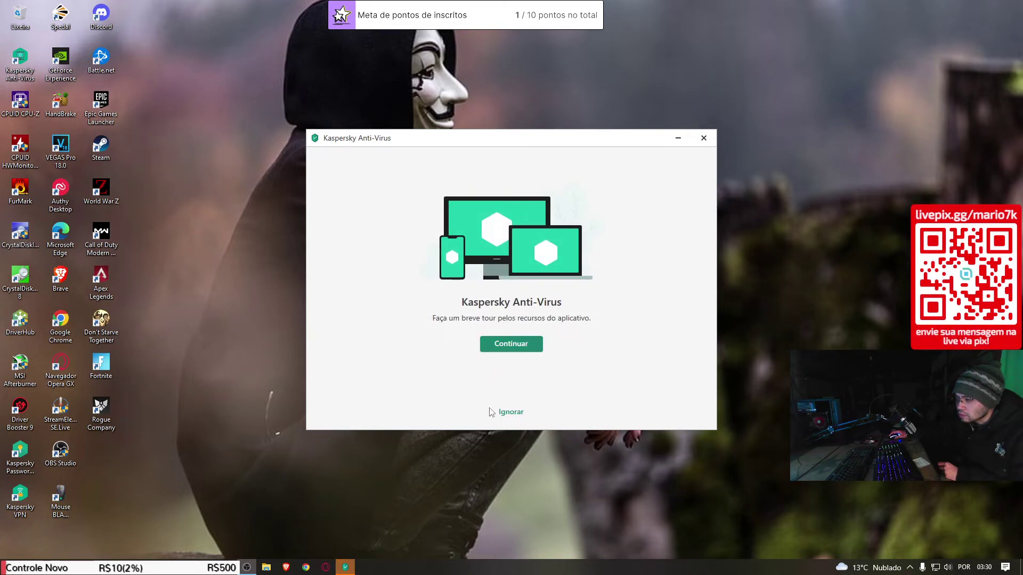
pyautogui.click(513, 413)
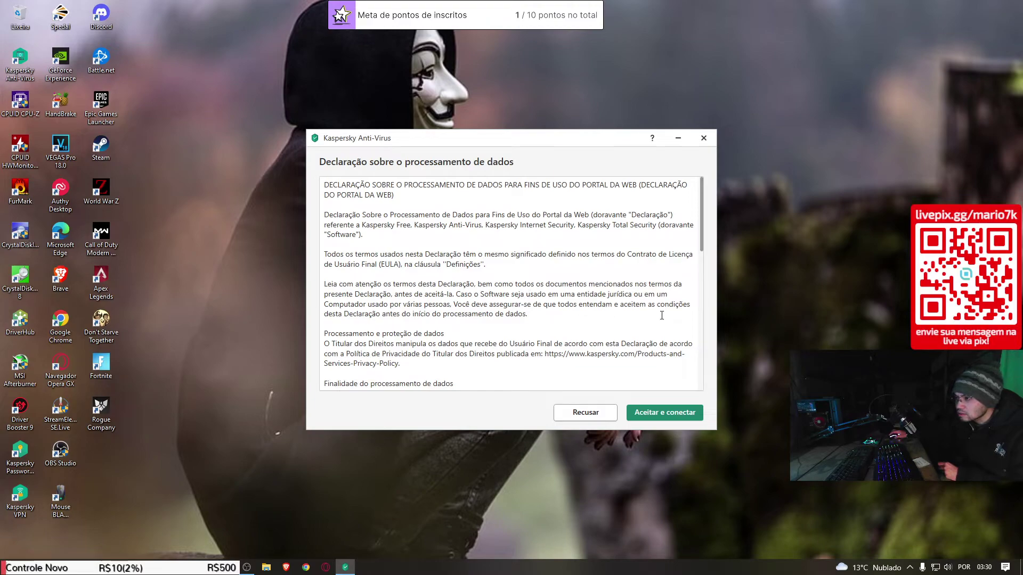
pyautogui.scroll(-1, 543, 340)
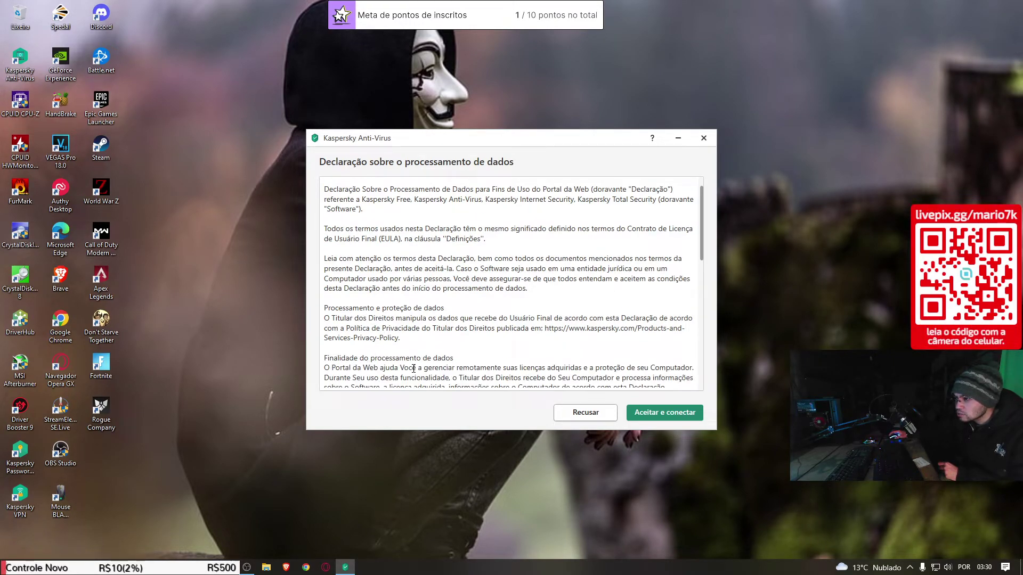
pyautogui.scroll(-1, 430, 367)
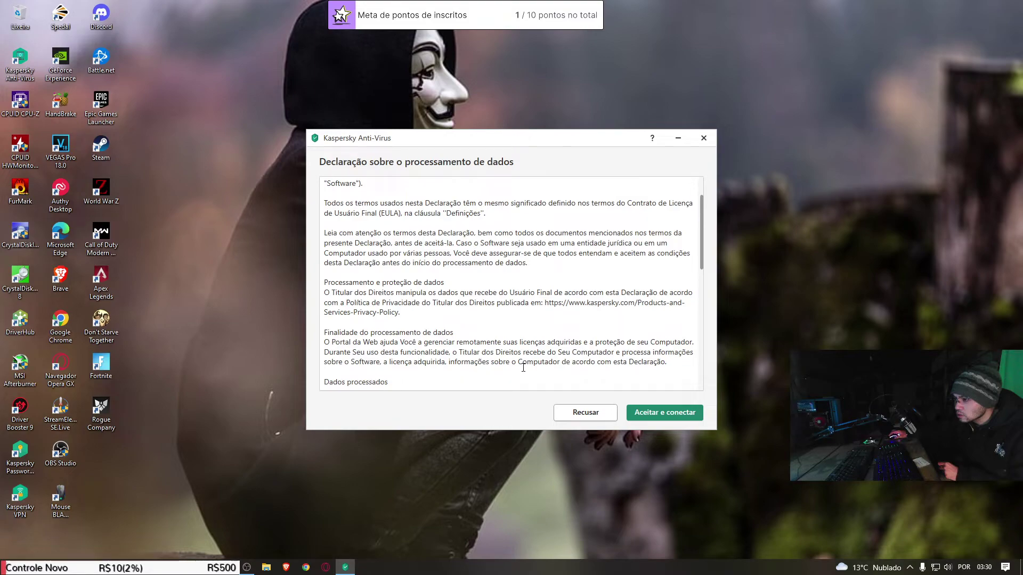
pyautogui.scroll(-1, 521, 368)
pyautogui.scroll(-1, 443, 375)
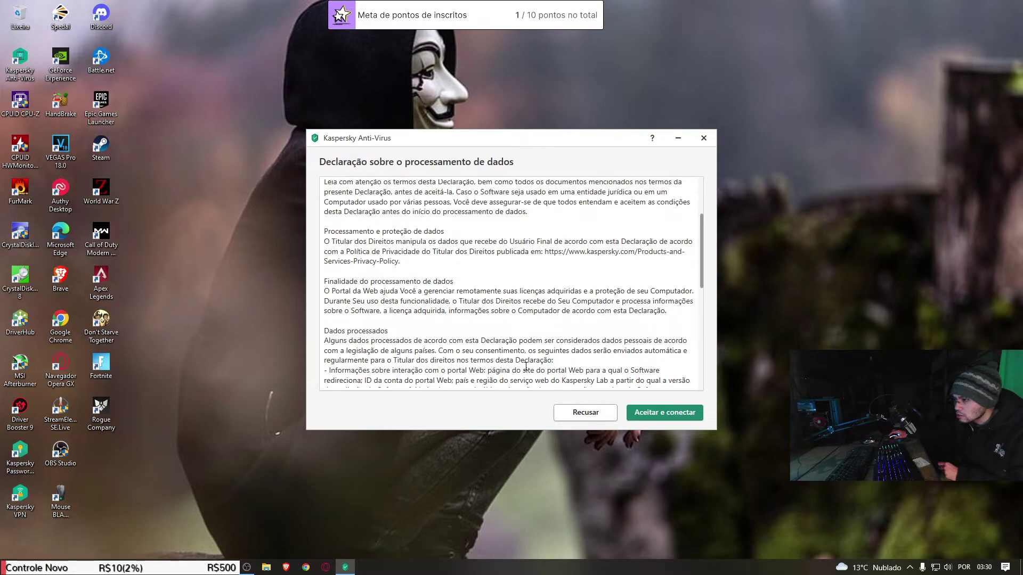
pyautogui.scroll(-5, 570, 365)
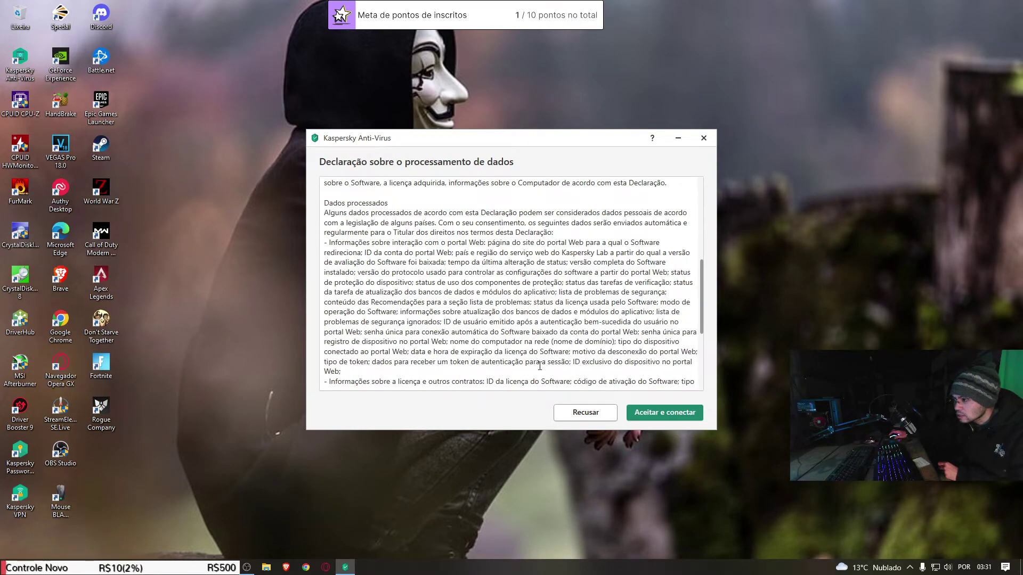
pyautogui.scroll(-3, 539, 366)
pyautogui.click(649, 414)
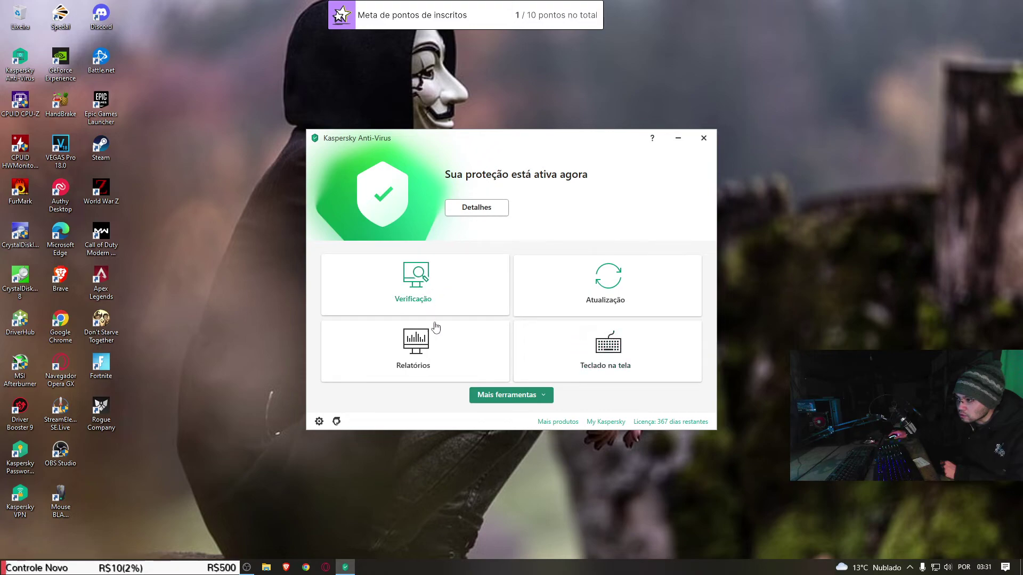
# Try the on-screen keyboard without restarting the computer, and view the list of additional tools.
pyautogui.click(604, 355)
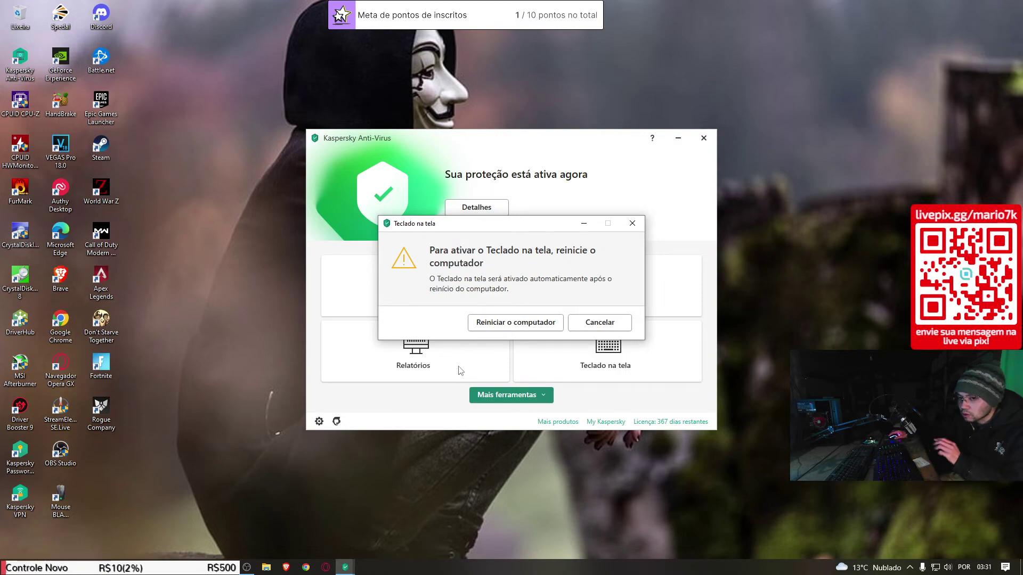
pyautogui.click(599, 323)
pyautogui.click(501, 396)
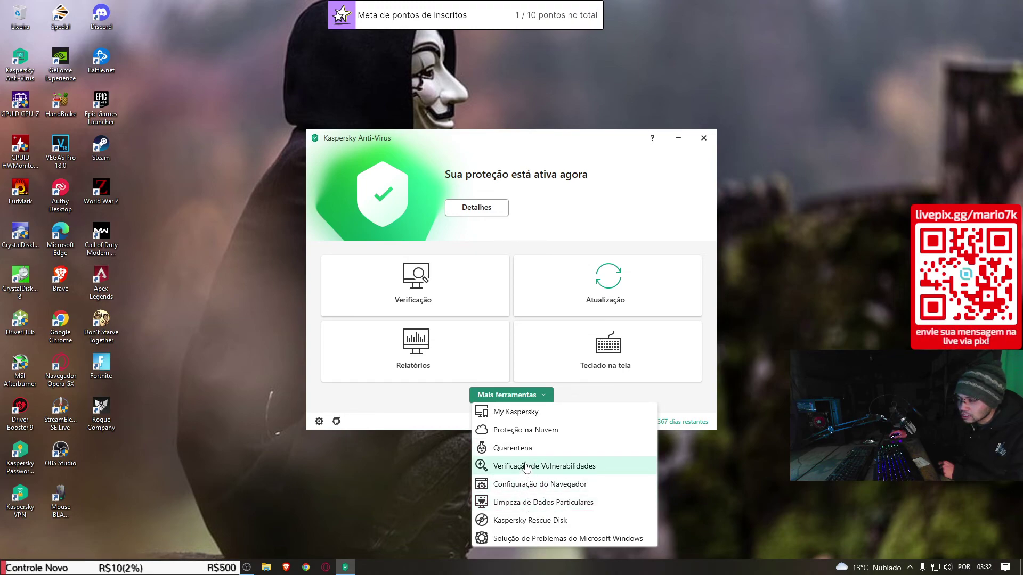
pyautogui.click(437, 400)
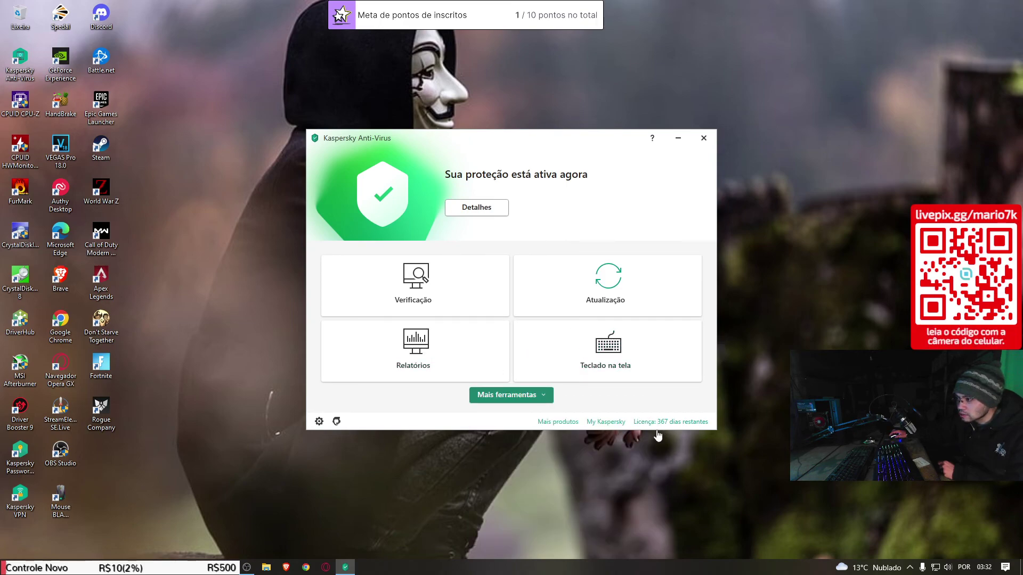